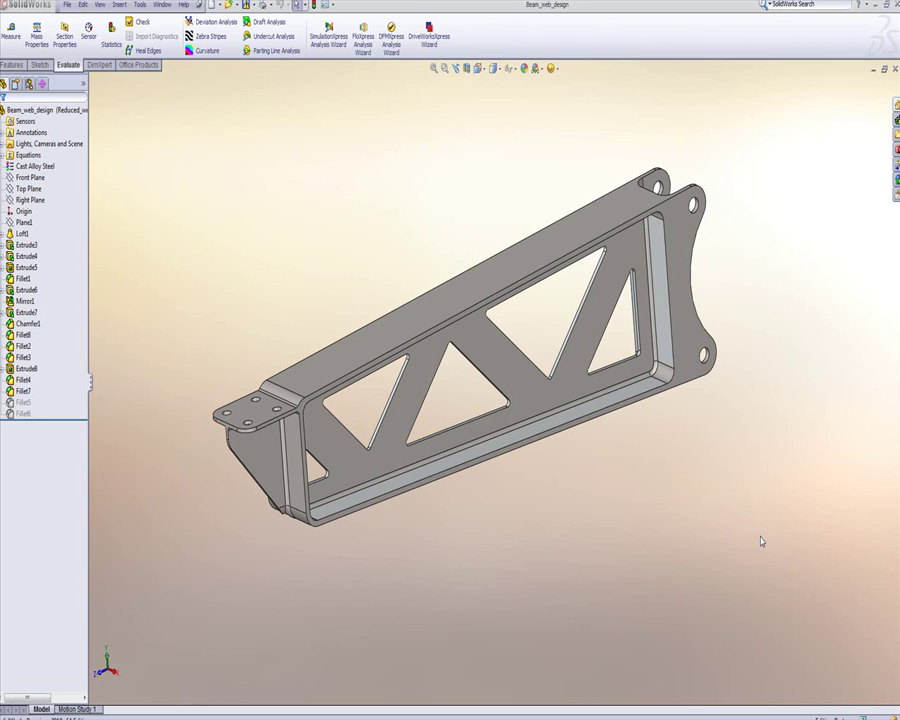
Launch the SimulationXpress wizard on the beam and move past the welcome page
left_click(332, 42)
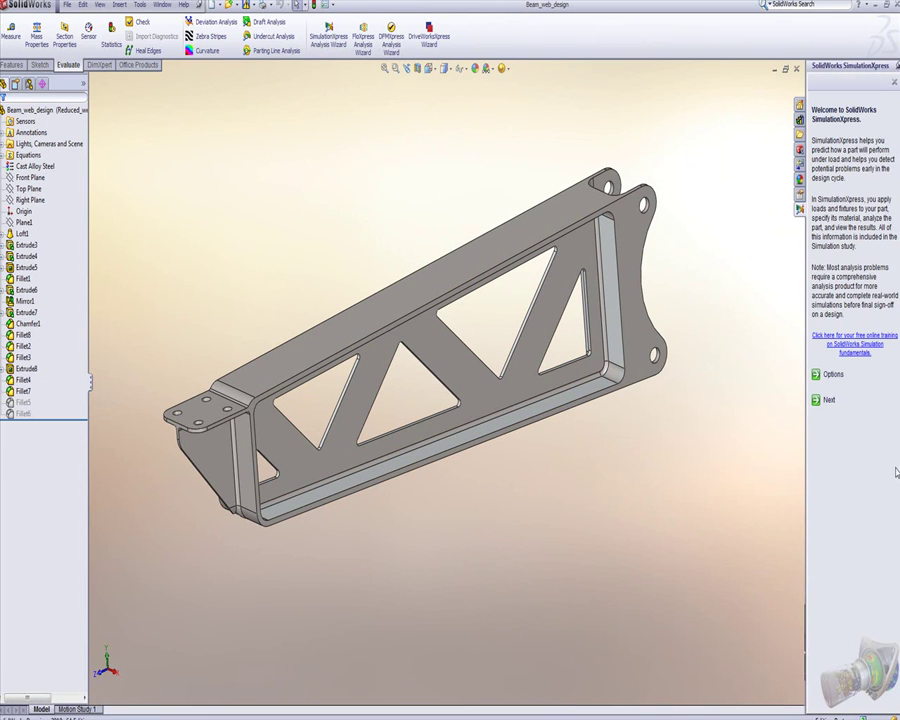
left_click(828, 400)
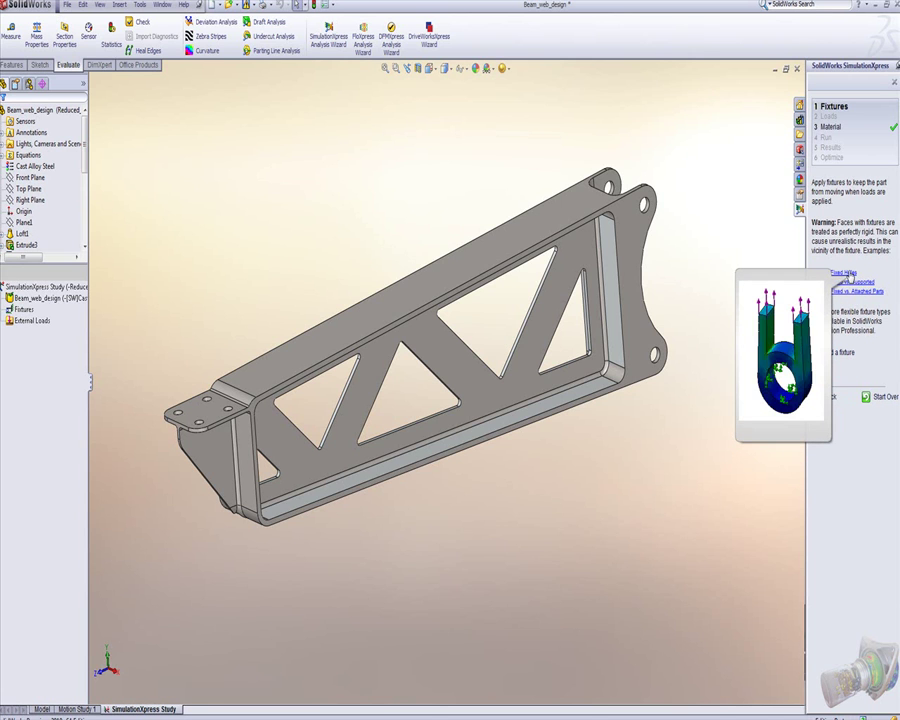
mouse_move(844, 272)
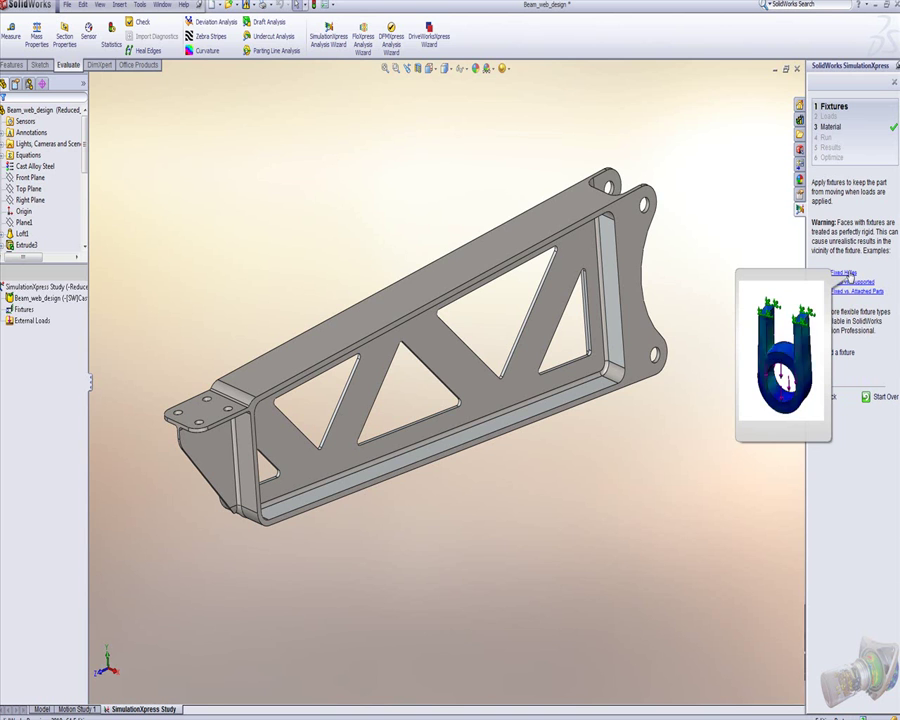
Add a fixed fixture, selecting the first two lug hole faces at the wide end
left_click(852, 352)
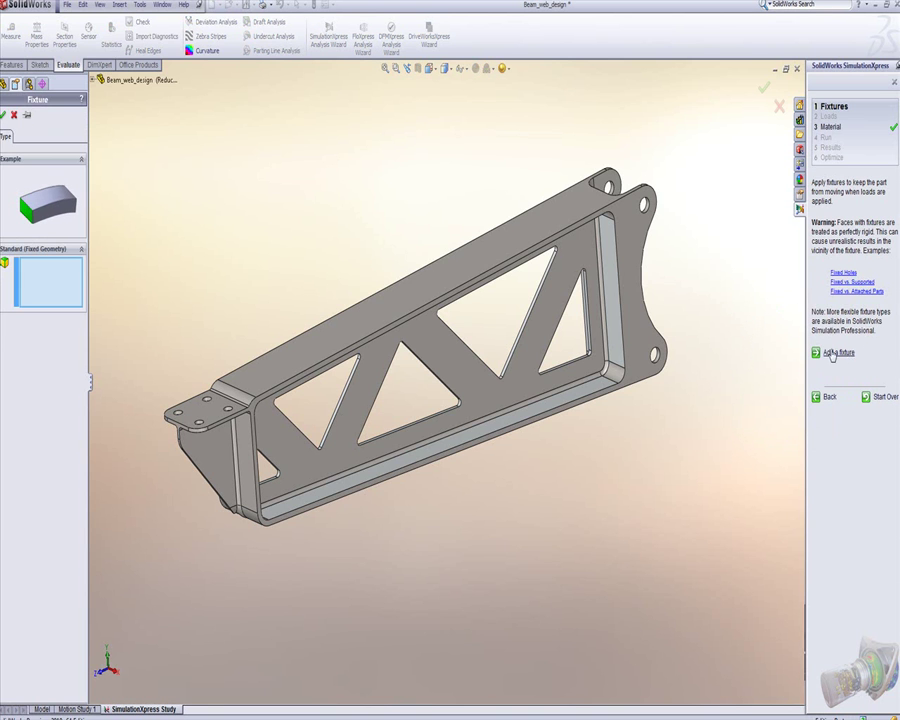
scroll(700, 310, "down", 2)
scroll(690, 250, "down", 3)
scroll(582, 320, "down", 3)
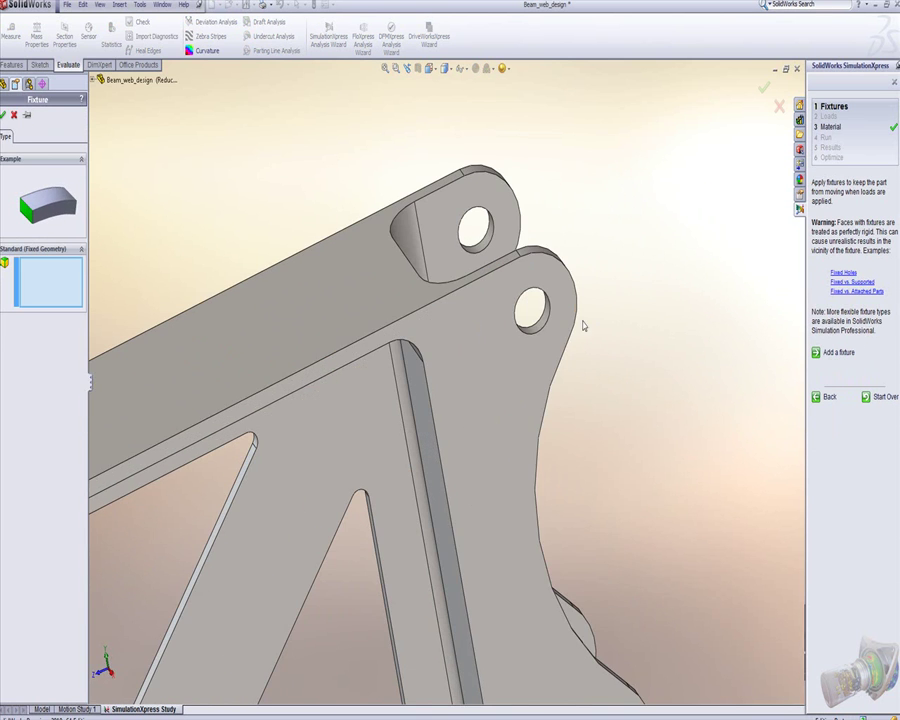
left_click(585, 318)
middle_click_drag(533, 332, 490, 245)
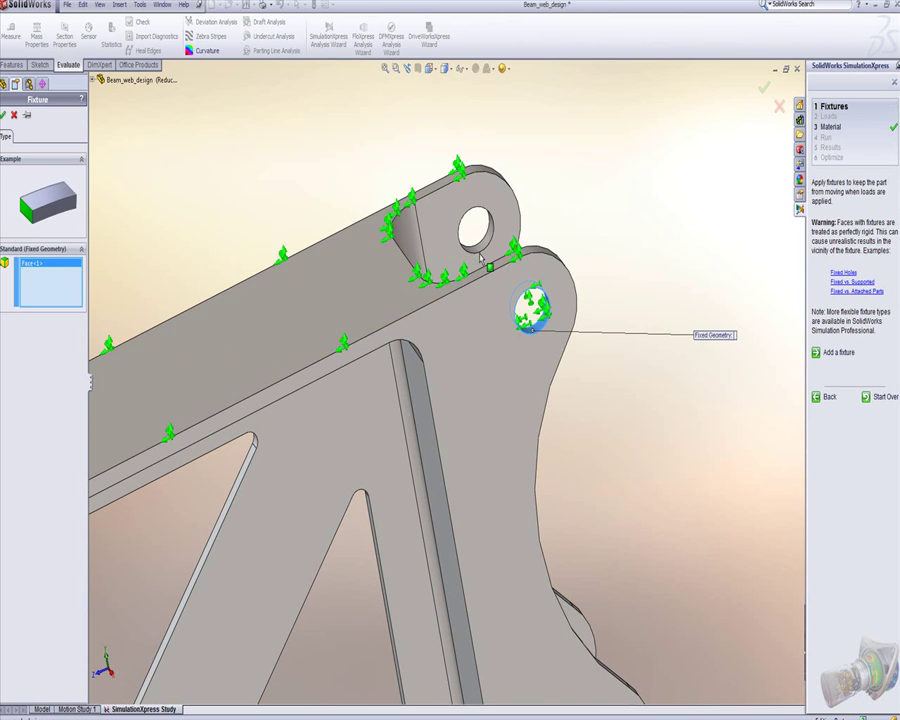
left_click(488, 241)
Add the two lower lug hole faces and confirm the four-hole fixture as Fixed-1
scroll(633, 506, "up", 2)
middle_click_drag(633, 506, 560, 515)
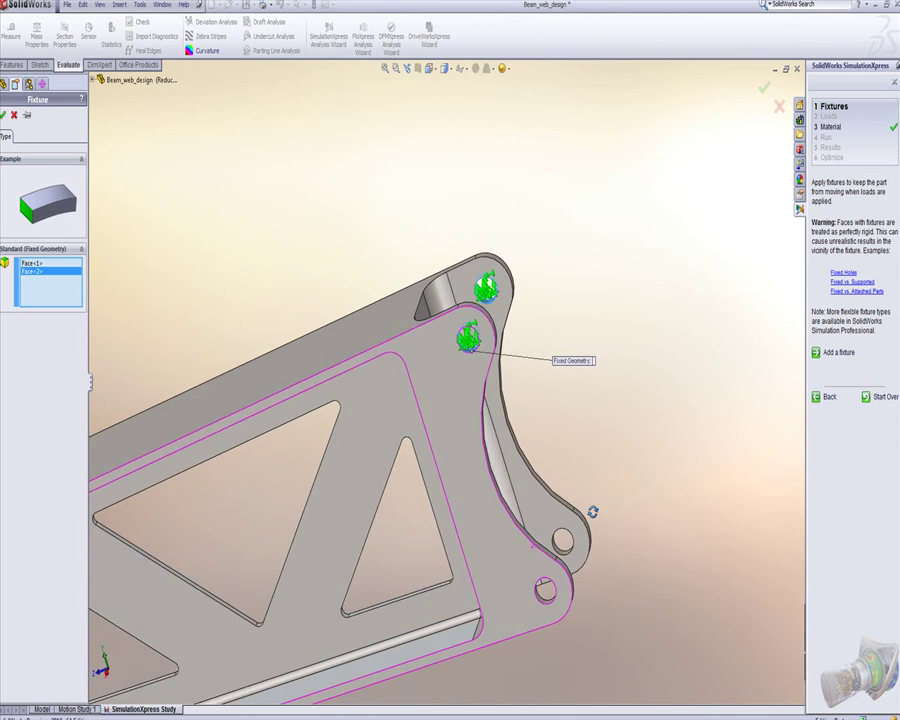
left_click(561, 512)
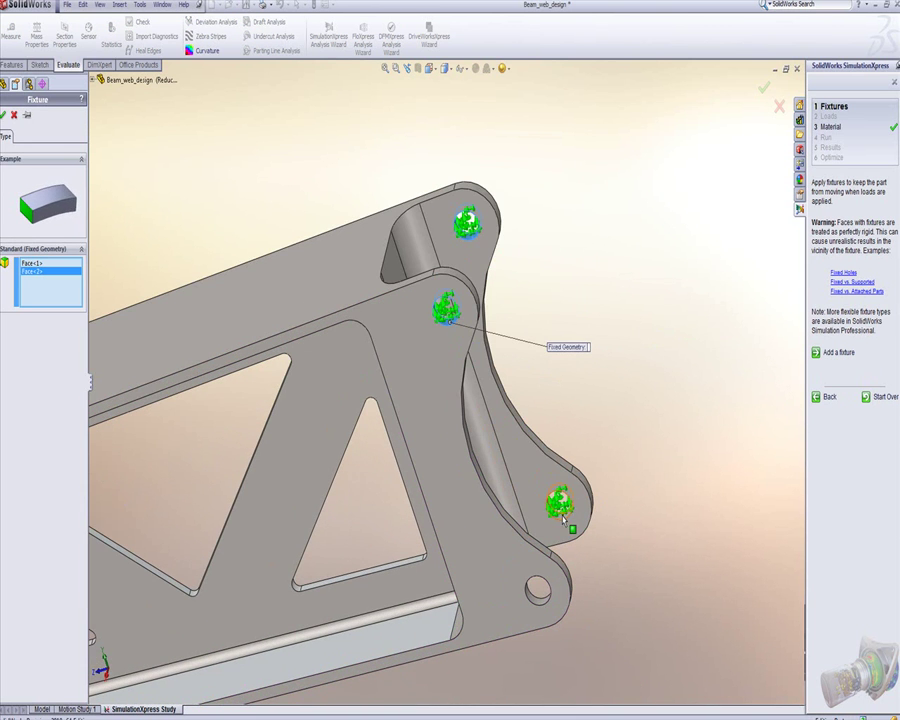
left_click(537, 593)
middle_click_drag(537, 595, 547, 602)
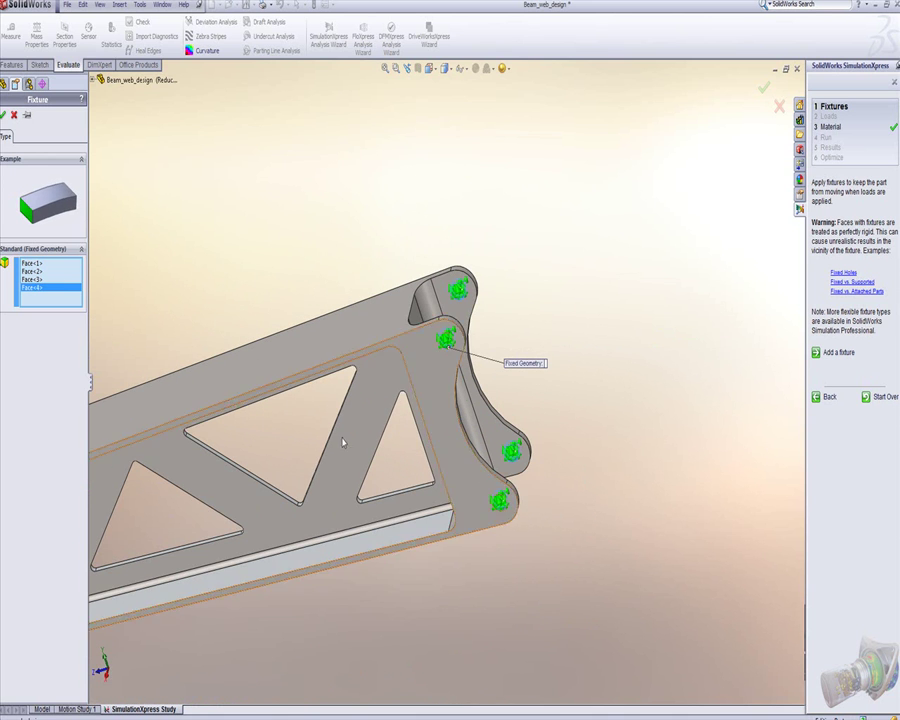
left_click(3, 115)
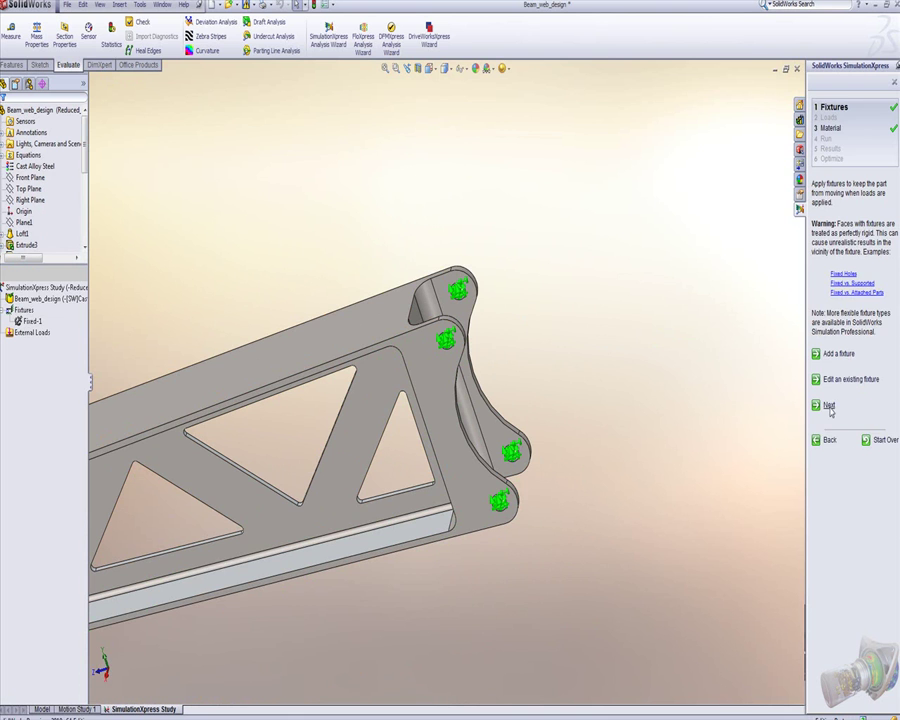
Move on to Loads and add a force on the narrow-end tab face
left_click(829, 404)
left_click(838, 265)
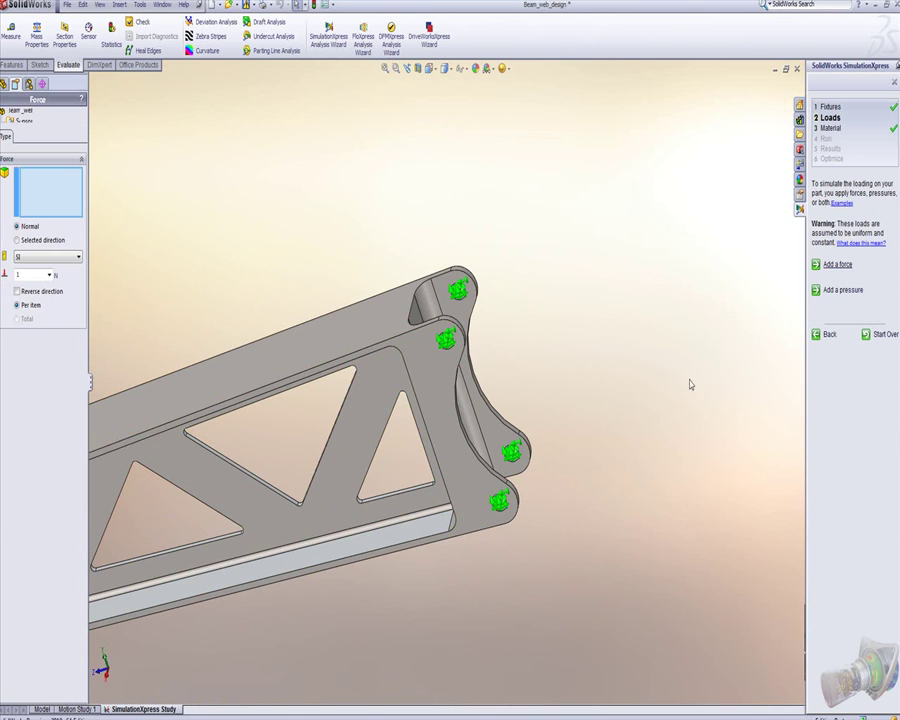
scroll(667, 400, "up", 3)
mouse_move(667, 400)
middle_mouse_down()
mouse_move(550, 452)
mouse_move(638, 414)
mouse_move(234, 480)
middle_mouse_up()
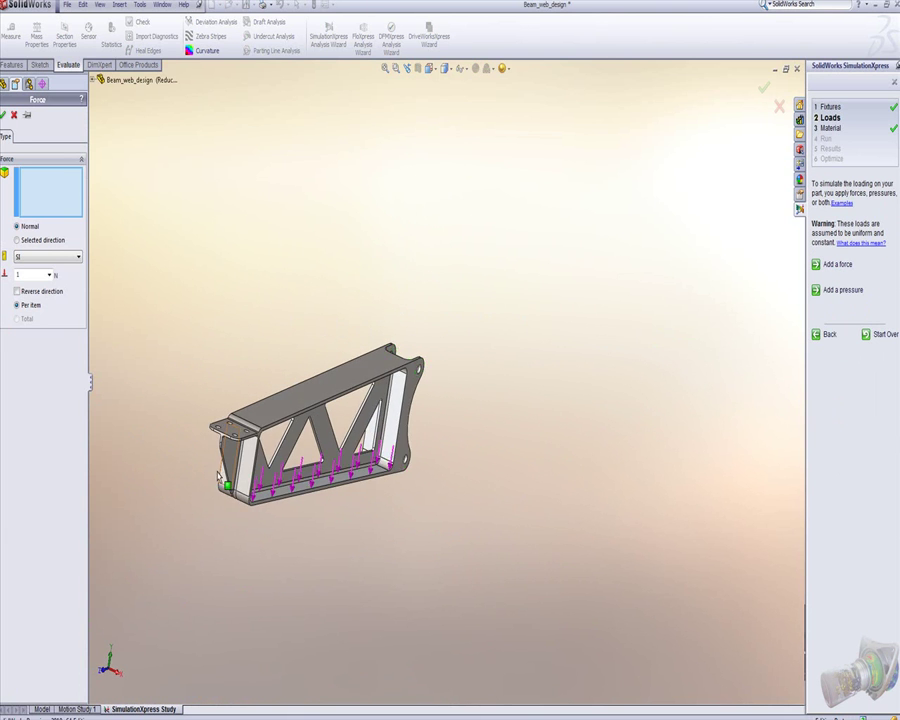
scroll(300, 390, "down", 3)
scroll(314, 374, "down", 5)
left_click(322, 385)
middle_click_drag(322, 385, 290, 365)
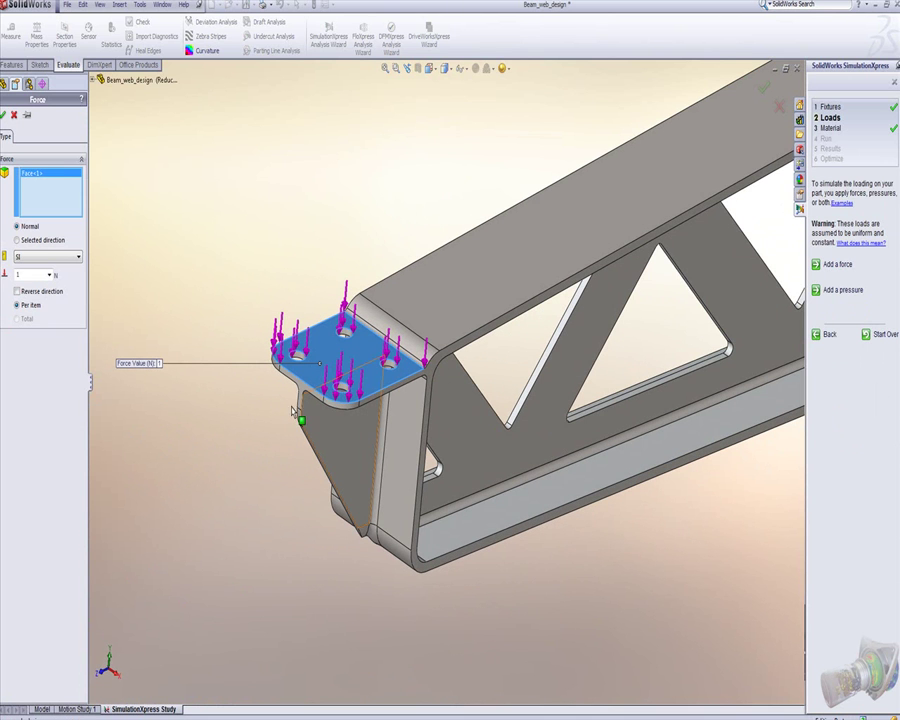
Set the normal force to 10000 N in SI units and confirm it as Force-1
double_click(31, 272)
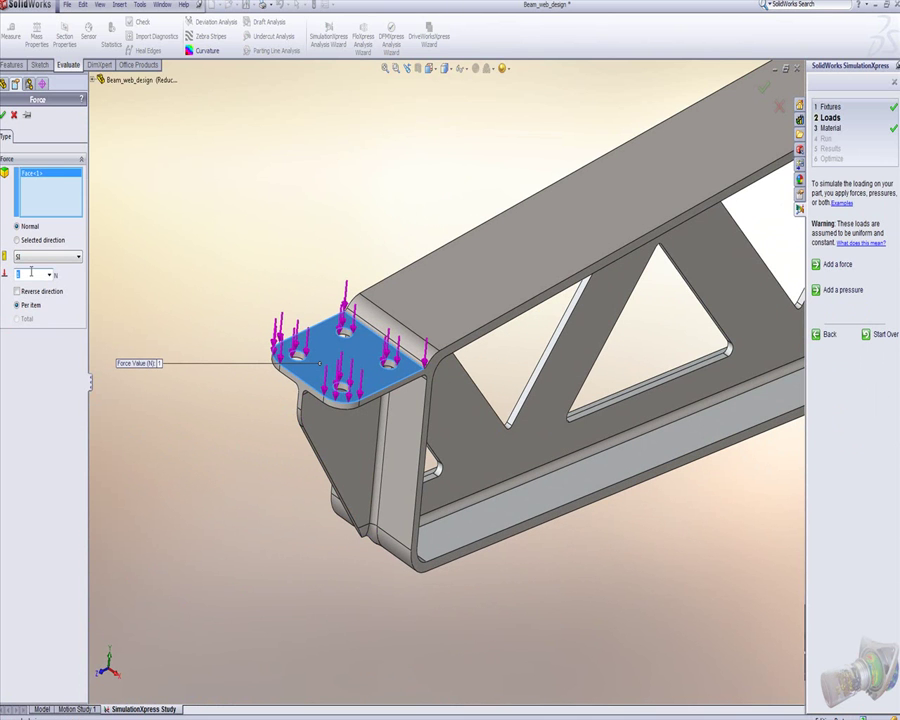
type("10000")
left_click(43, 258)
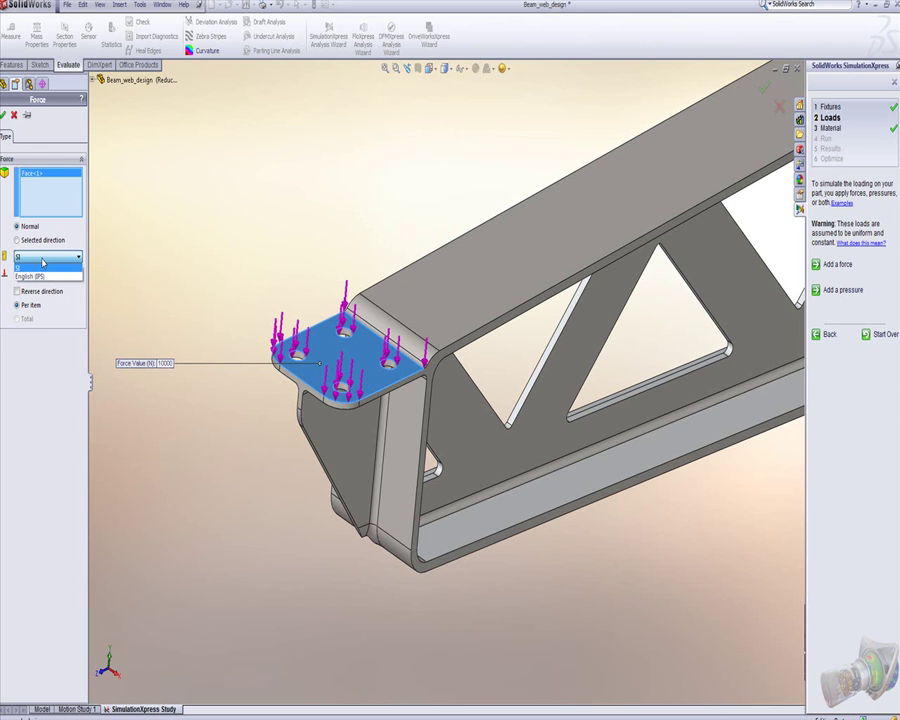
left_click(43, 262)
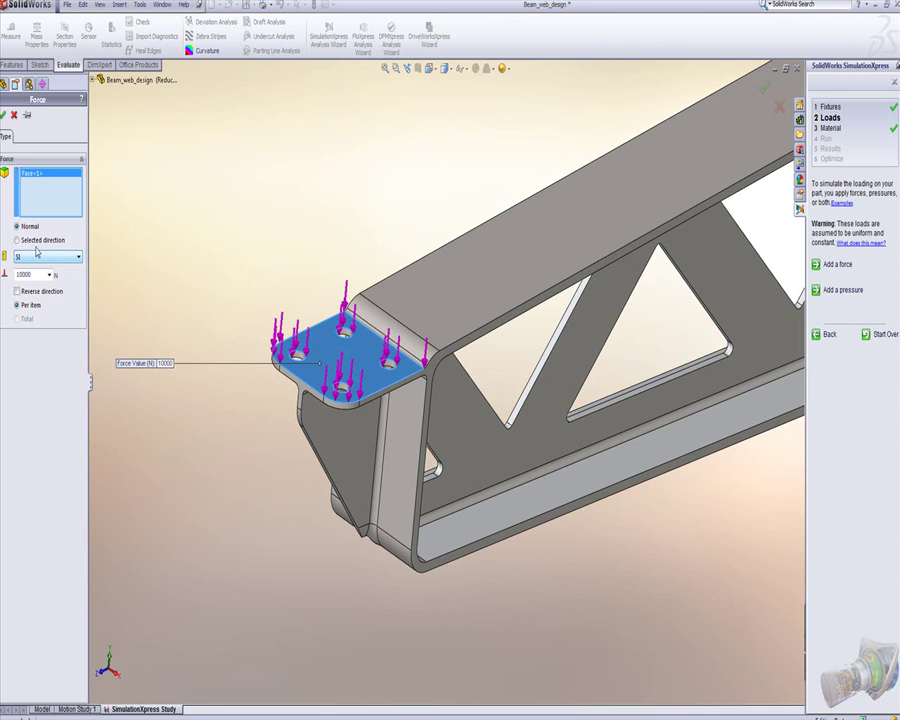
left_click(5, 114)
Advance from Loads through the Material step to the Run step
scroll(305, 283, "up", 5)
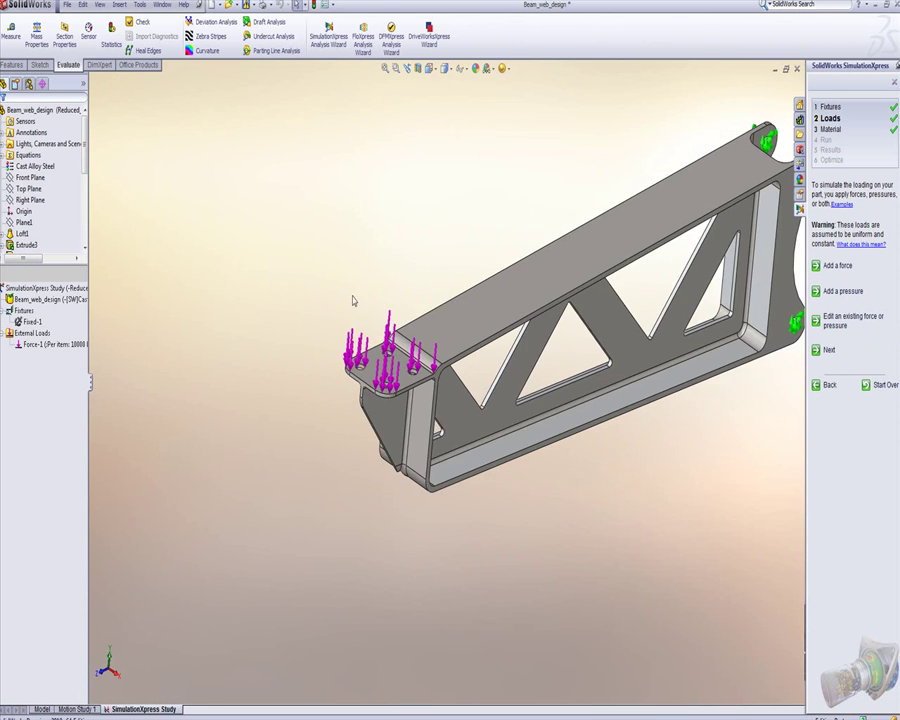
mouse_move(673, 322)
middle_mouse_down()
mouse_move(655, 303)
mouse_move(658, 324)
middle_mouse_up()
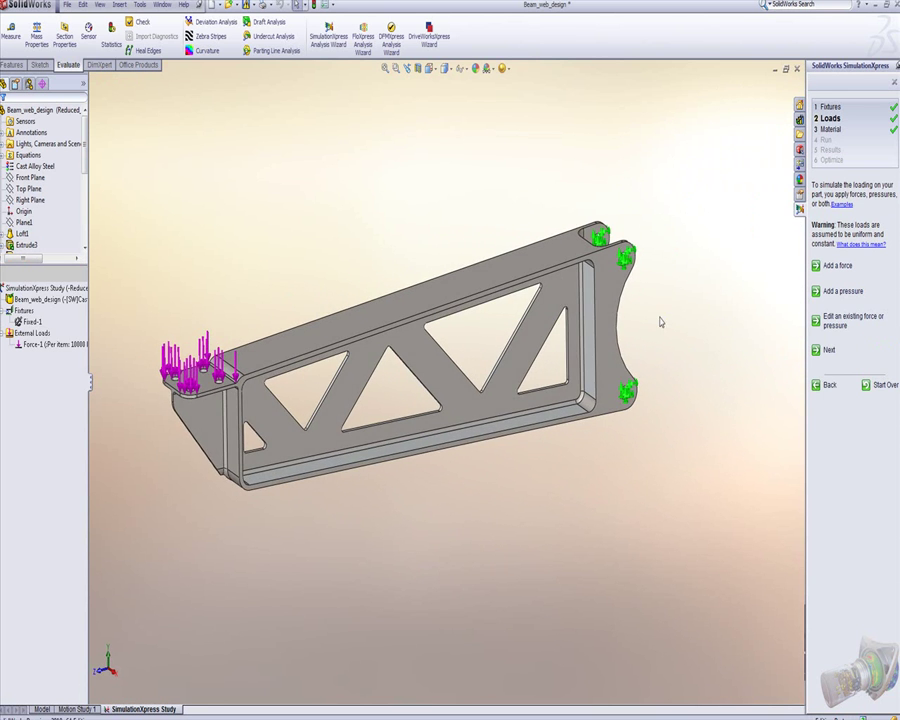
left_click(829, 350)
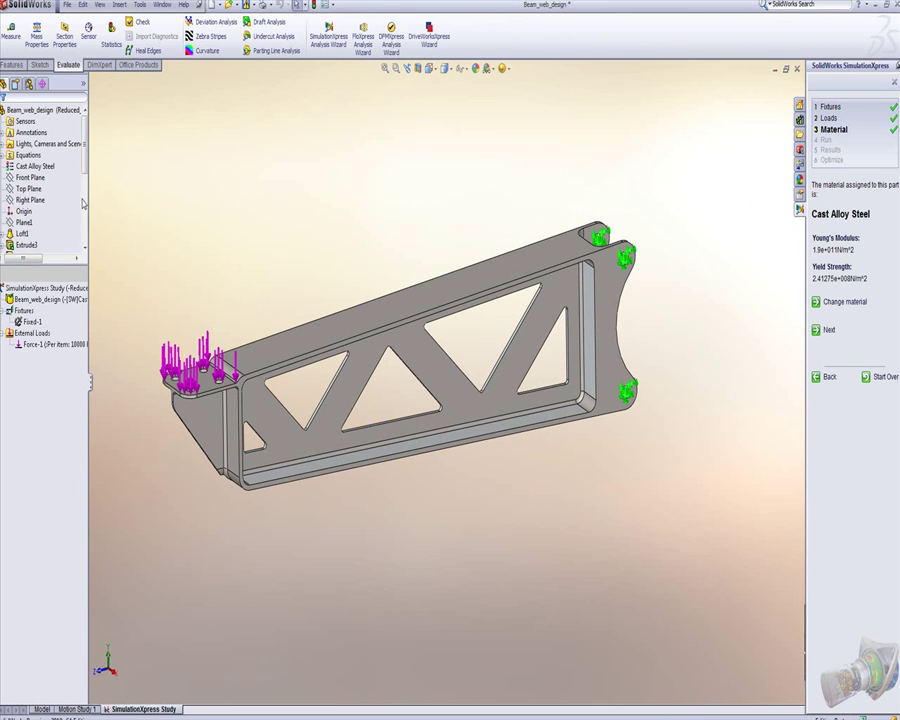
scroll(60, 150, "down", 5)
scroll(60, 150, "up", 5)
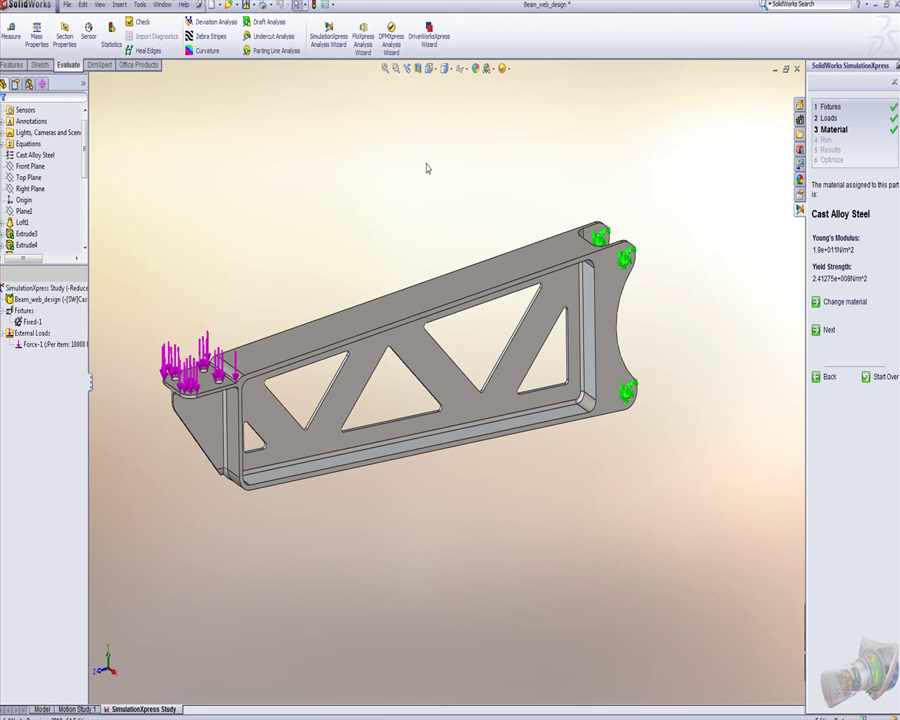
left_click(828, 330)
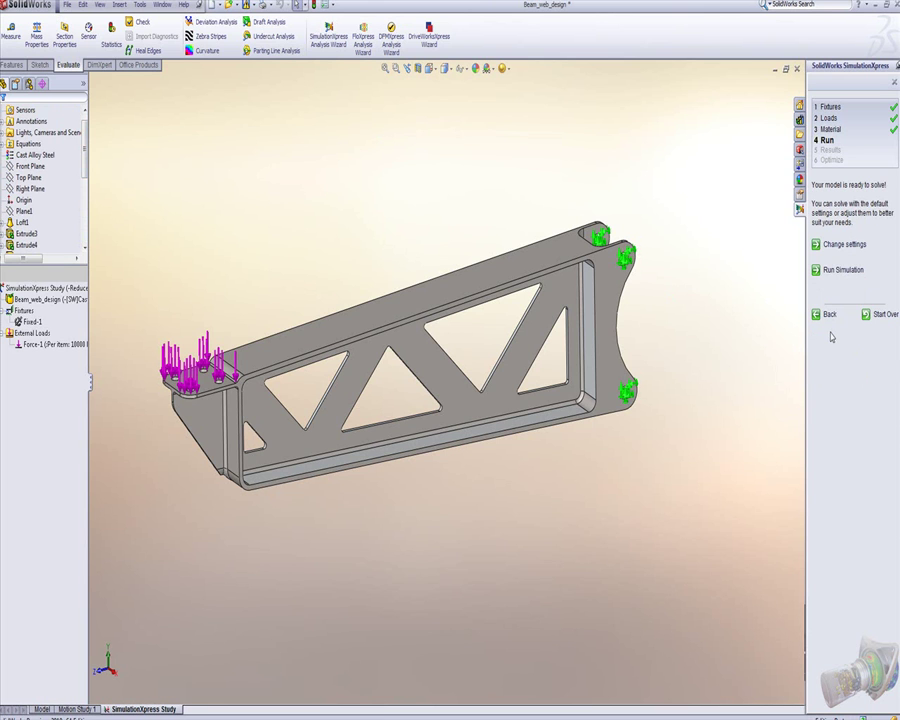
Run the simulation so the beam study meshes and solves
left_click(835, 272)
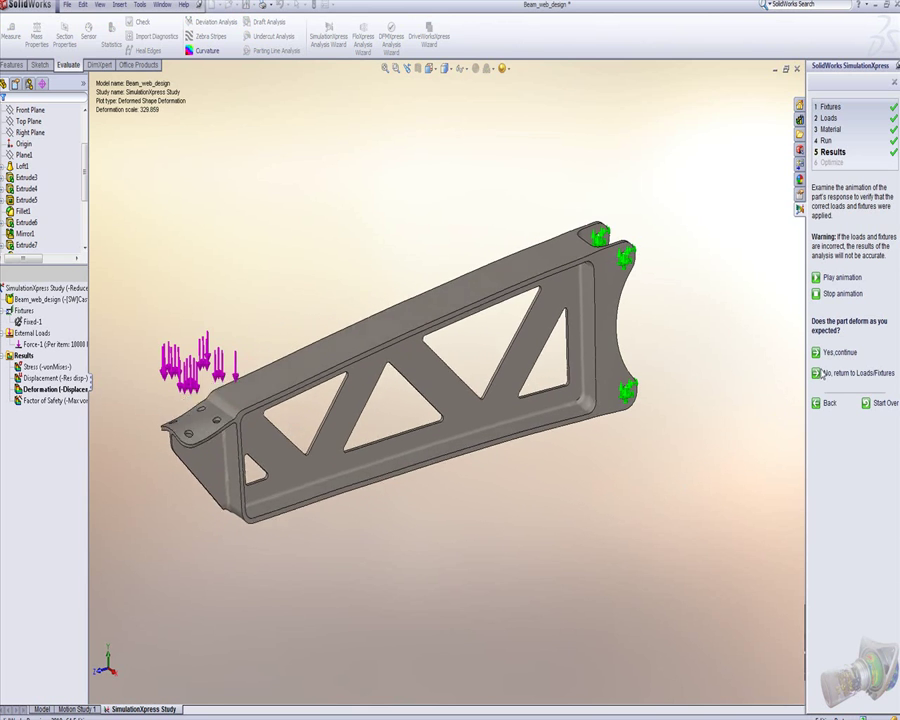
Stop the deformation animation, accept the deformed shape, and show the displacement plot
left_click(834, 296)
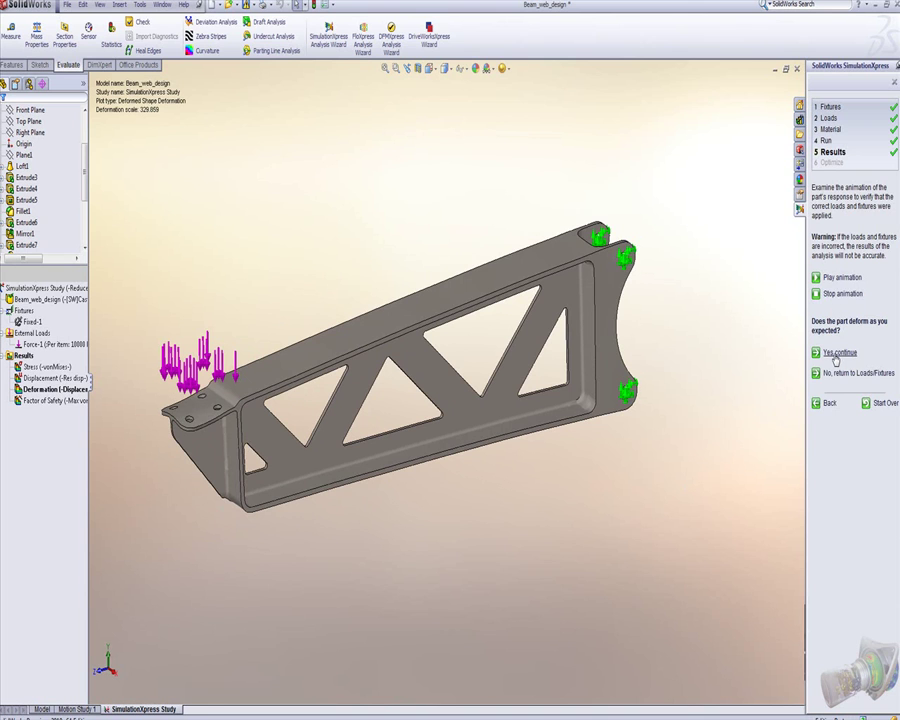
left_click(835, 354)
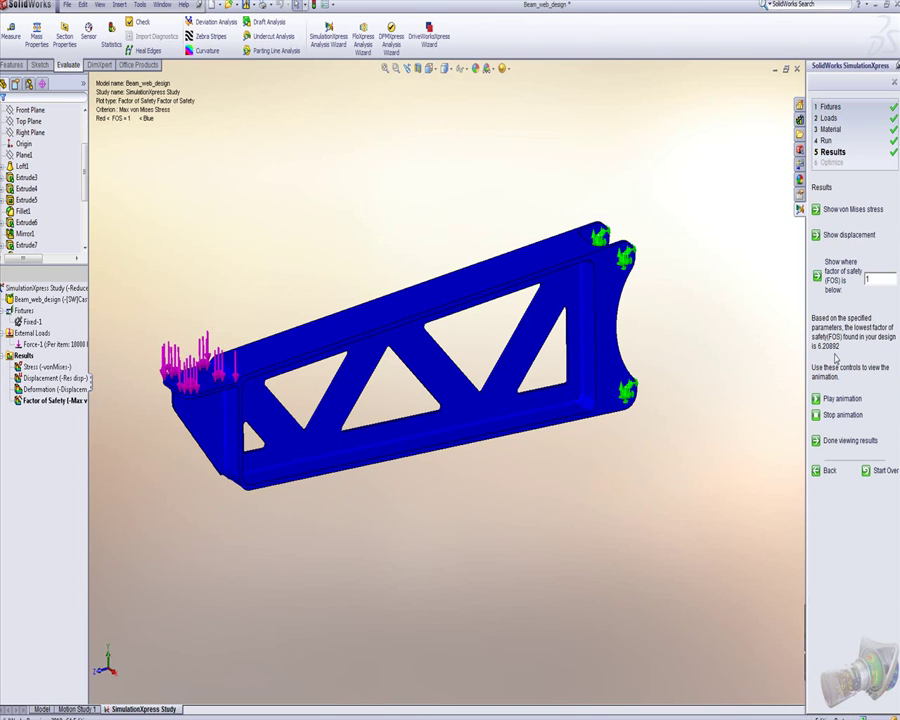
left_click(845, 237)
mouse_move(616, 544)
middle_mouse_down()
mouse_move(647, 535)
mouse_move(632, 542)
middle_mouse_up()
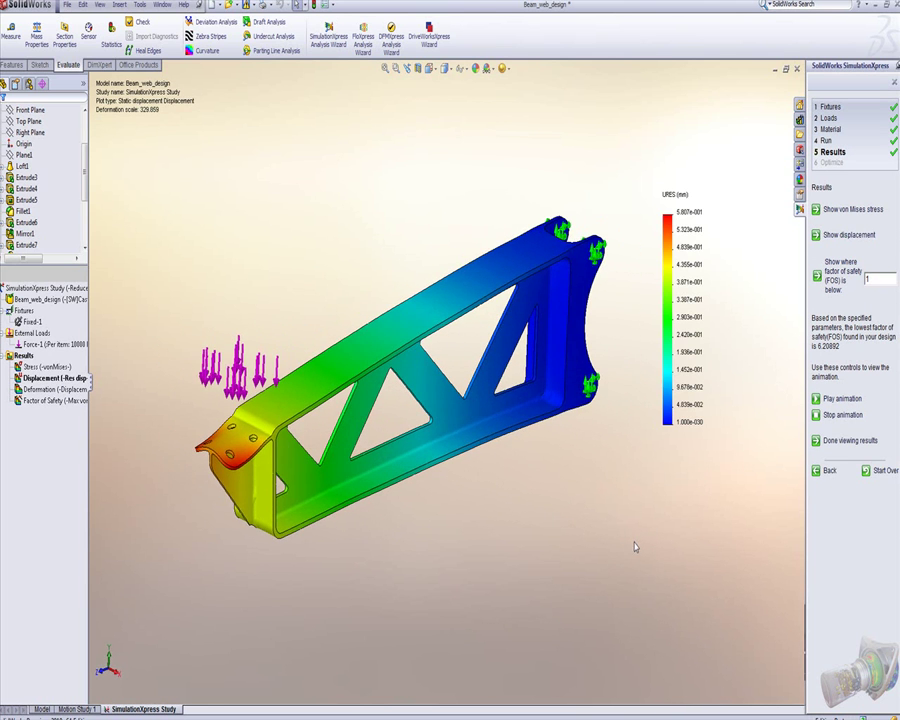
Show von Mises stress, then plot regions with factor of safety below 10
left_click(840, 209)
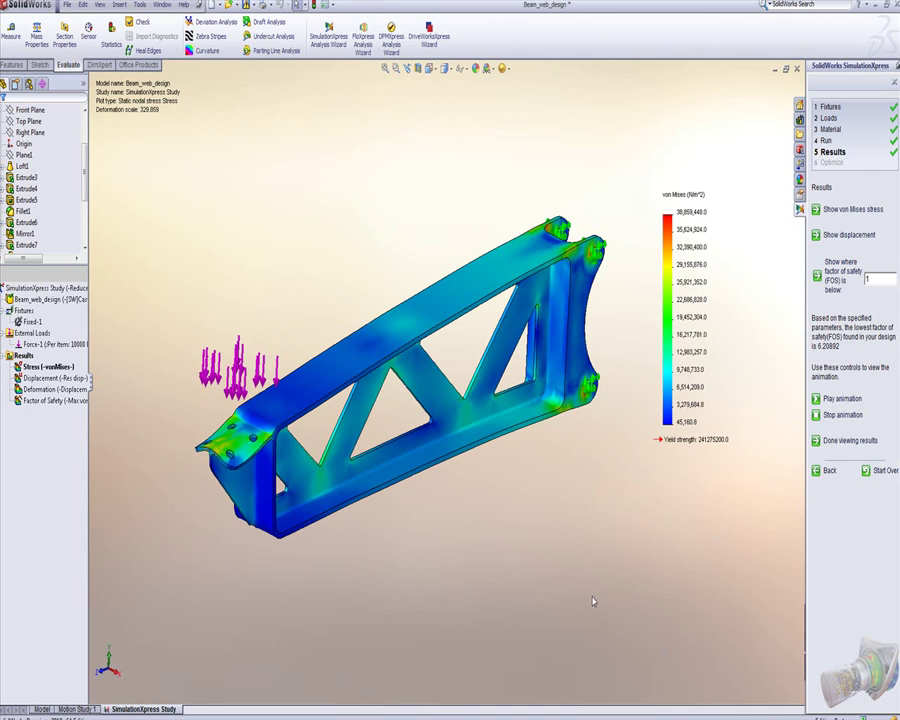
middle_click_drag(593, 601, 575, 576)
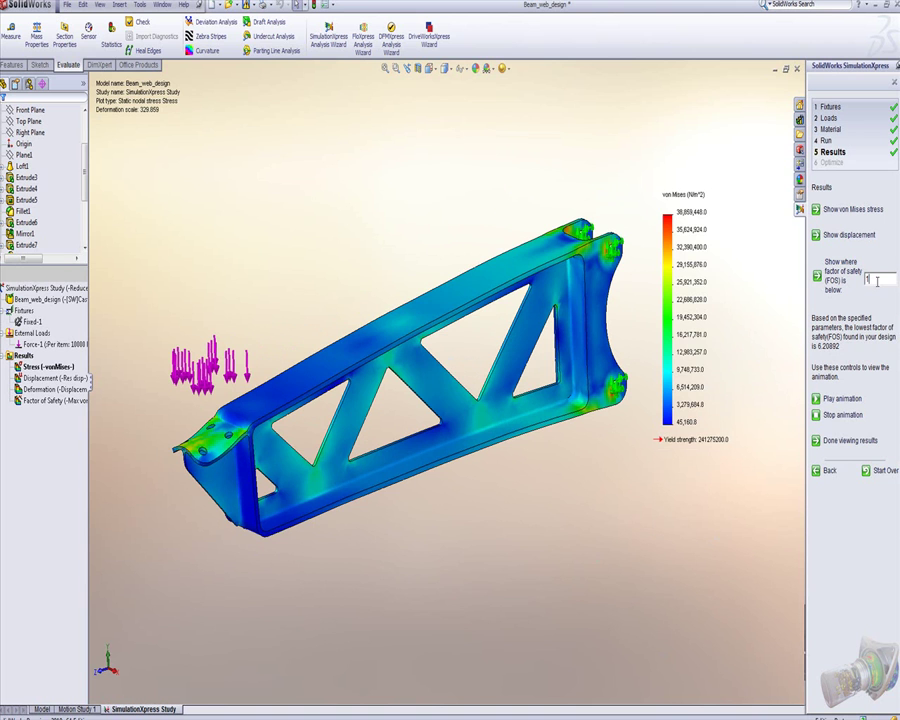
type("0")
left_click(835, 279)
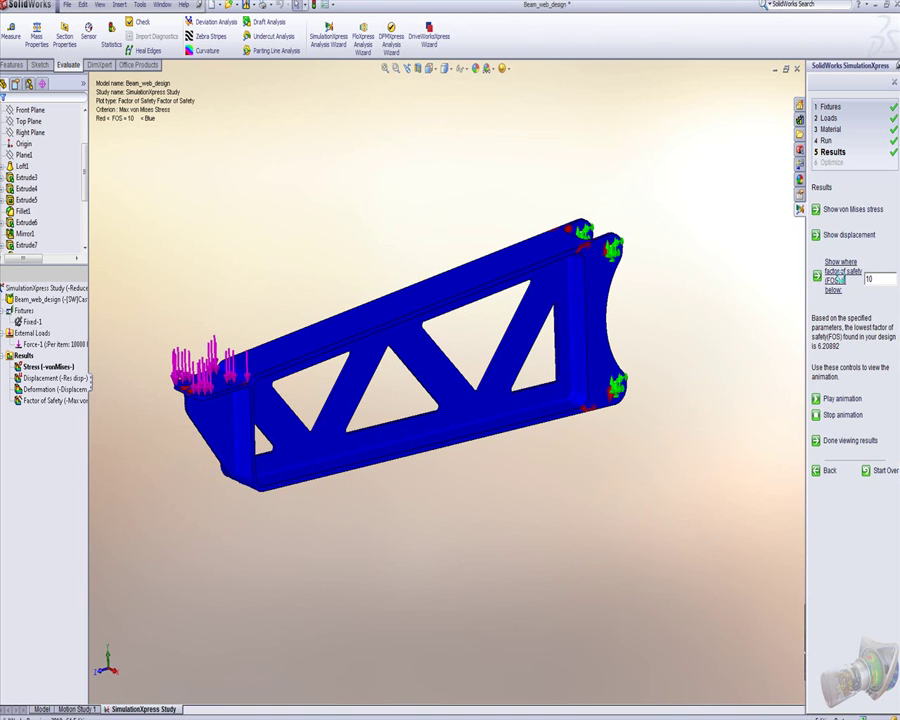
mouse_move(634, 307)
middle_mouse_down()
mouse_move(636, 324)
mouse_move(644, 320)
mouse_move(615, 293)
mouse_move(675, 285)
mouse_move(643, 313)
mouse_move(635, 305)
middle_mouse_up()
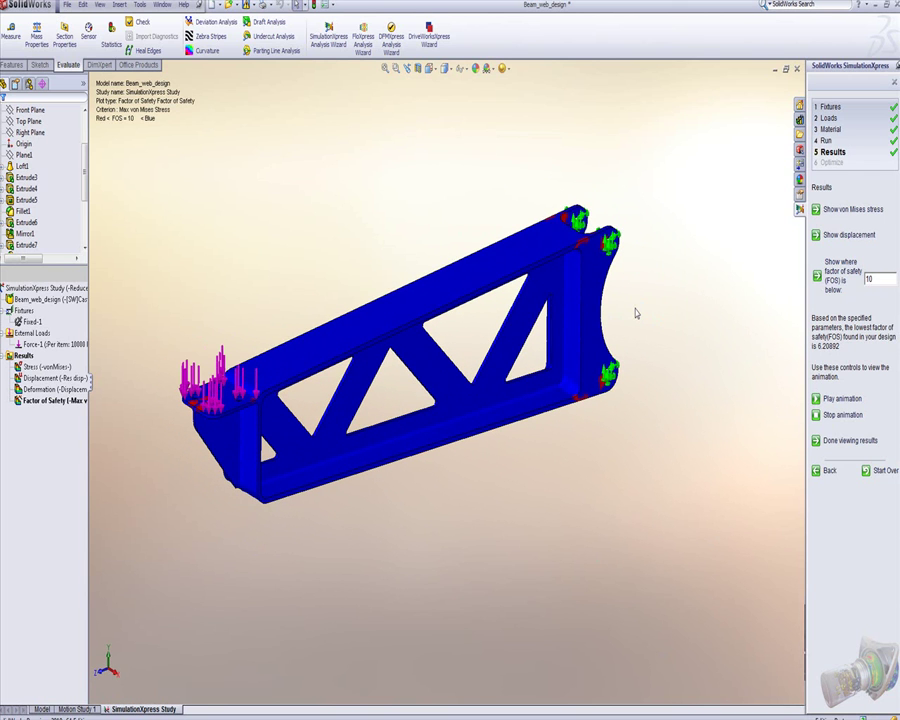
Finish reviewing results and skip the report options to reach the Optimize step
left_click(838, 441)
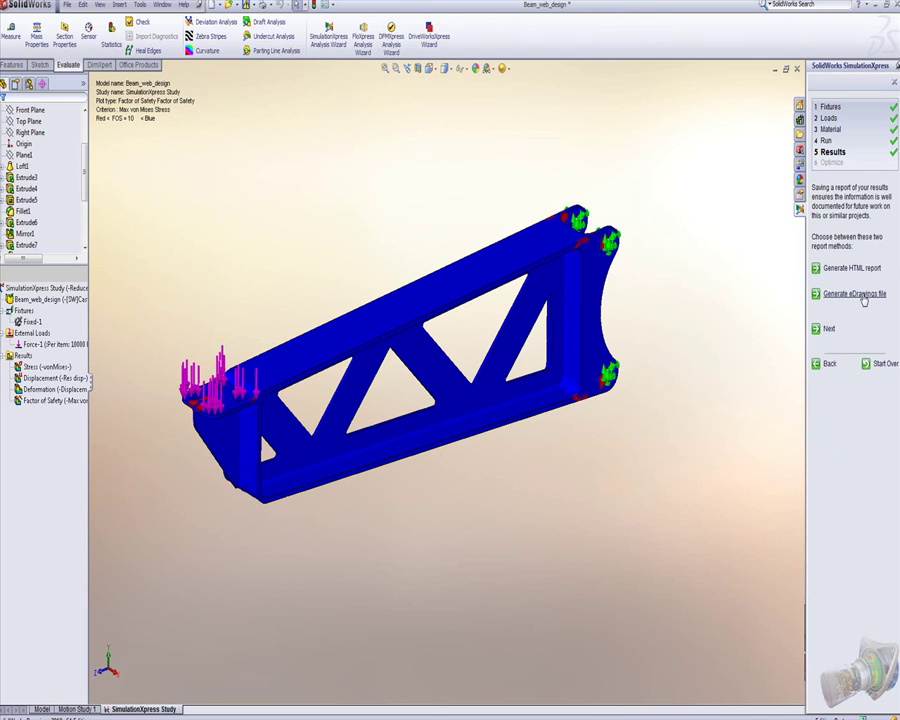
left_click(828, 330)
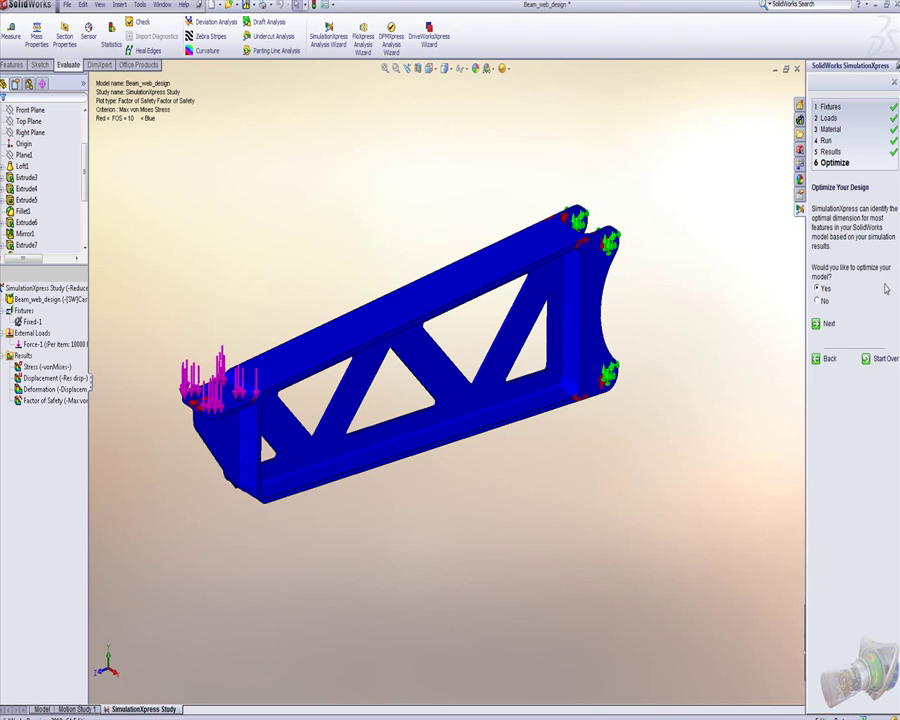
Make web_width the optimization variable, ranging from 15mm to 60mm
left_click(827, 323)
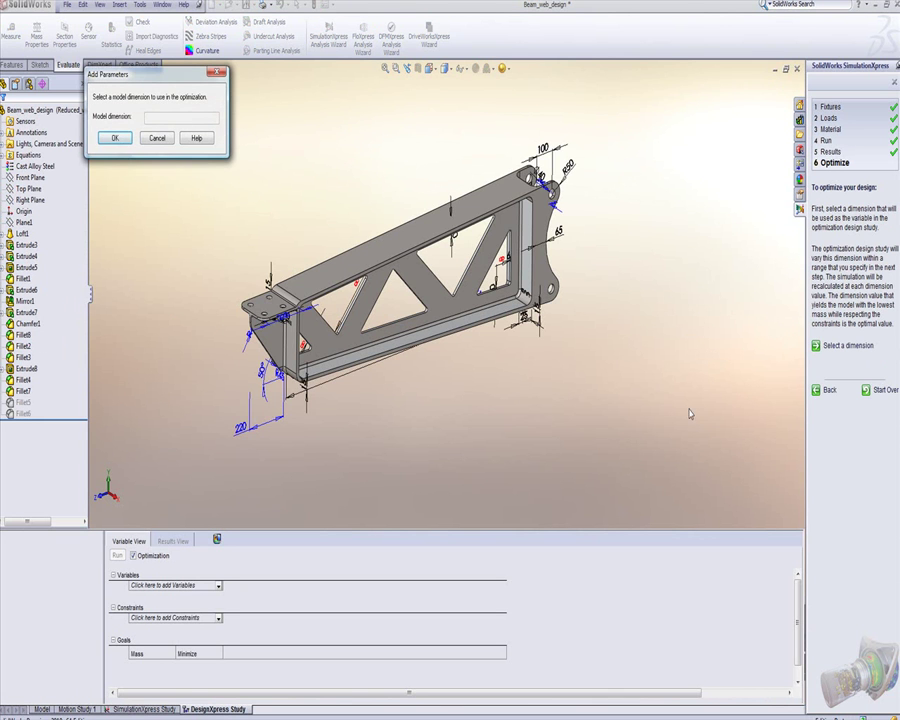
middle_click_drag(657, 372, 659, 395)
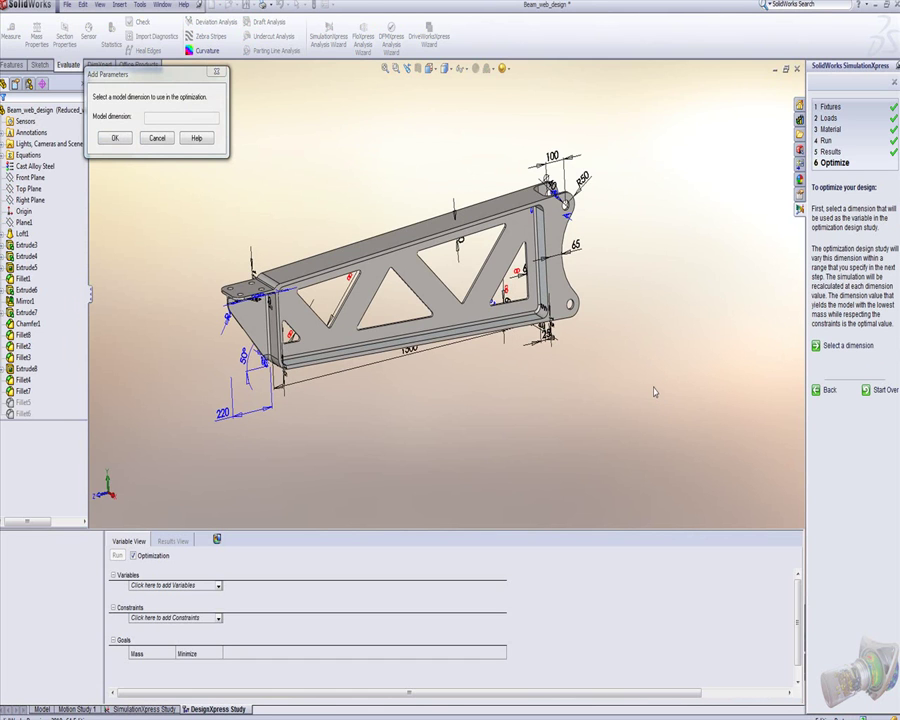
left_click(457, 246)
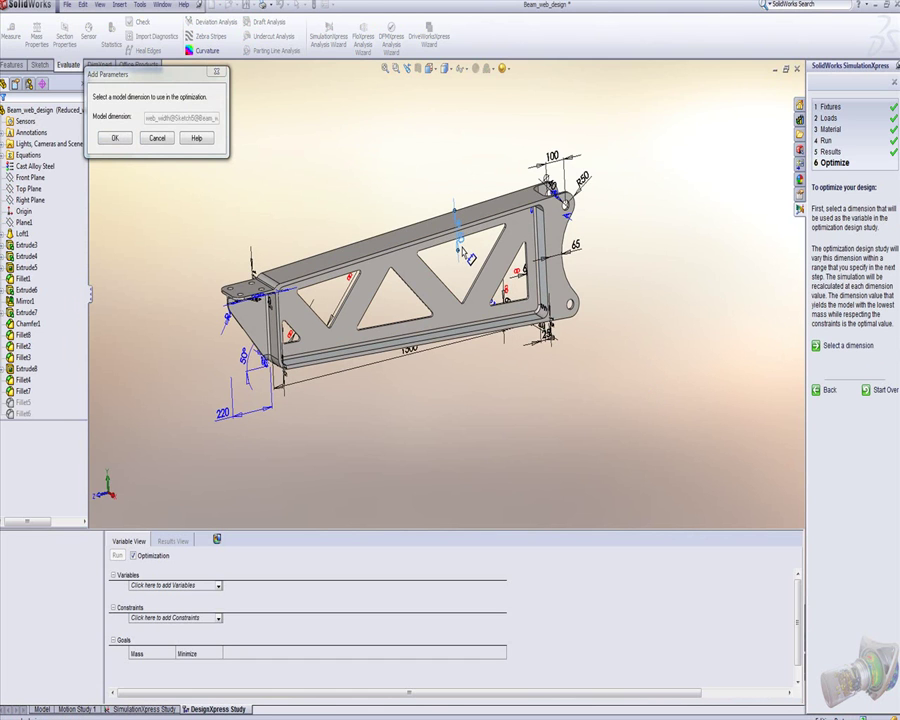
left_click(115, 139)
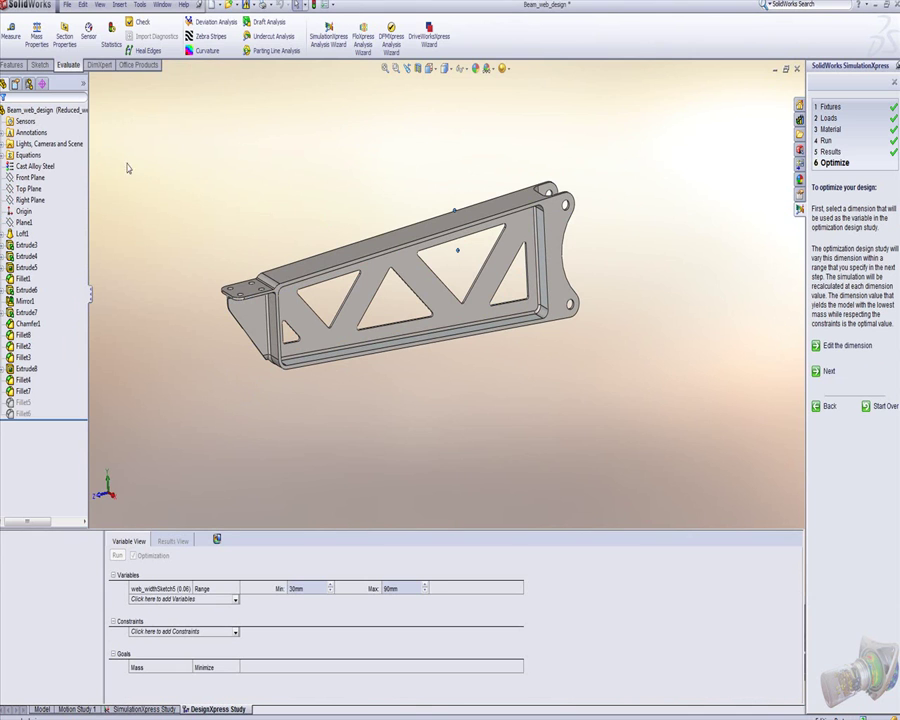
left_click(305, 588)
type("5")
key("Tab")
type("60")
Add a Max Stress constraint limiting stress to 1.5e+008 N/m^2
left_click(236, 632)
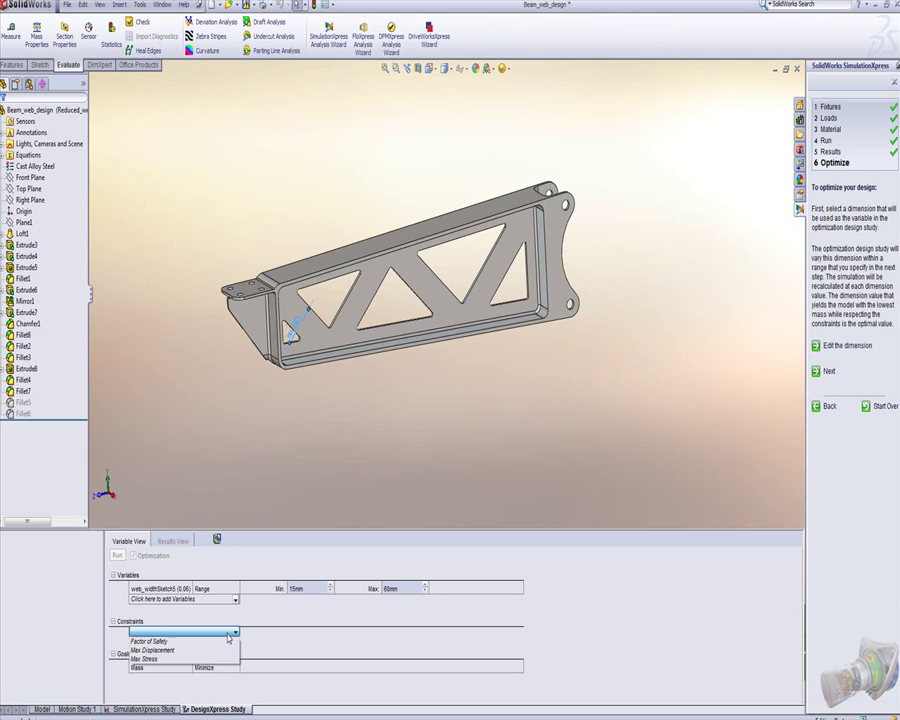
left_click(209, 662)
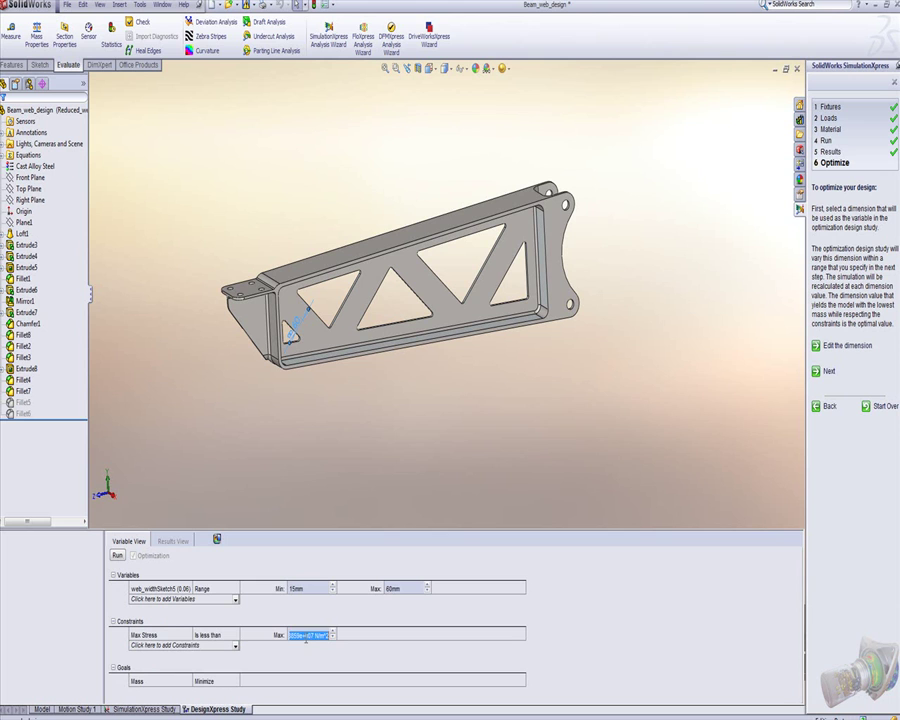
type("1")
type(".5")
type("e+00")
type("8")
key("Return")
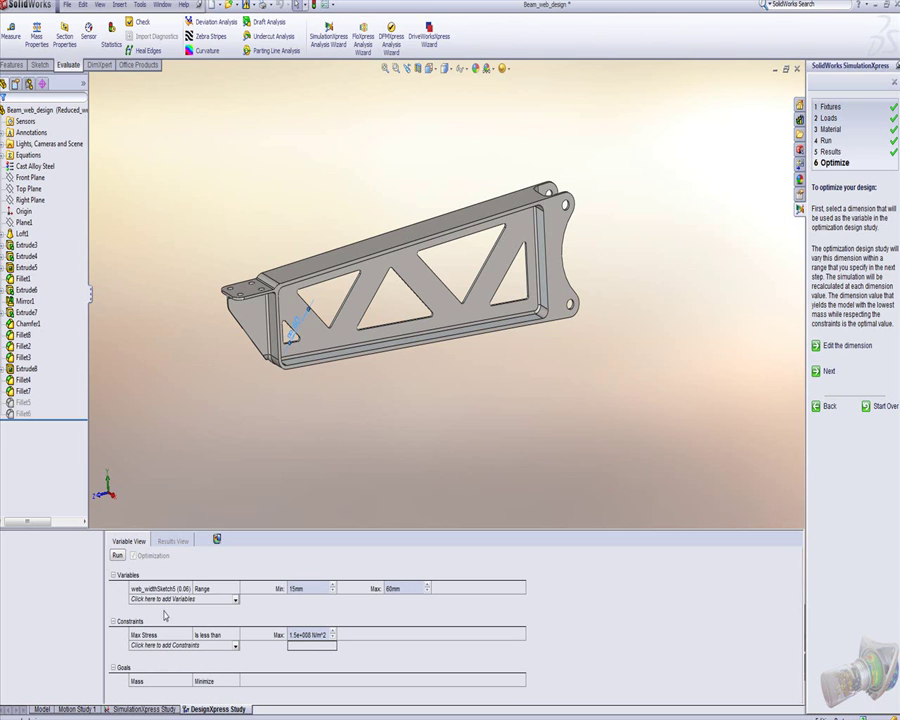
Run the DesignXpress web-width study through its five scenarios
left_click(117, 556)
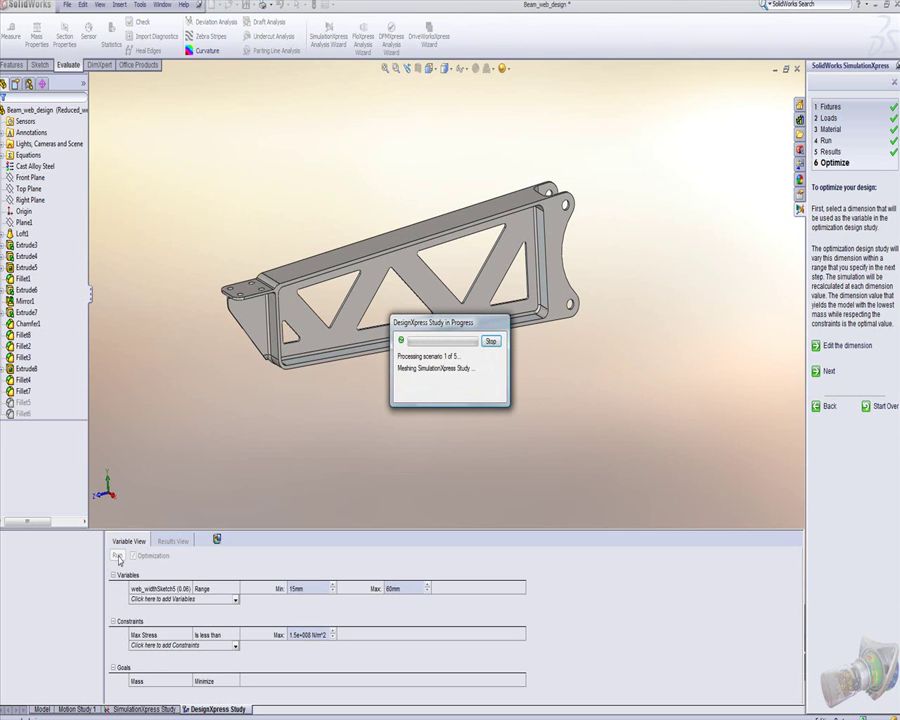